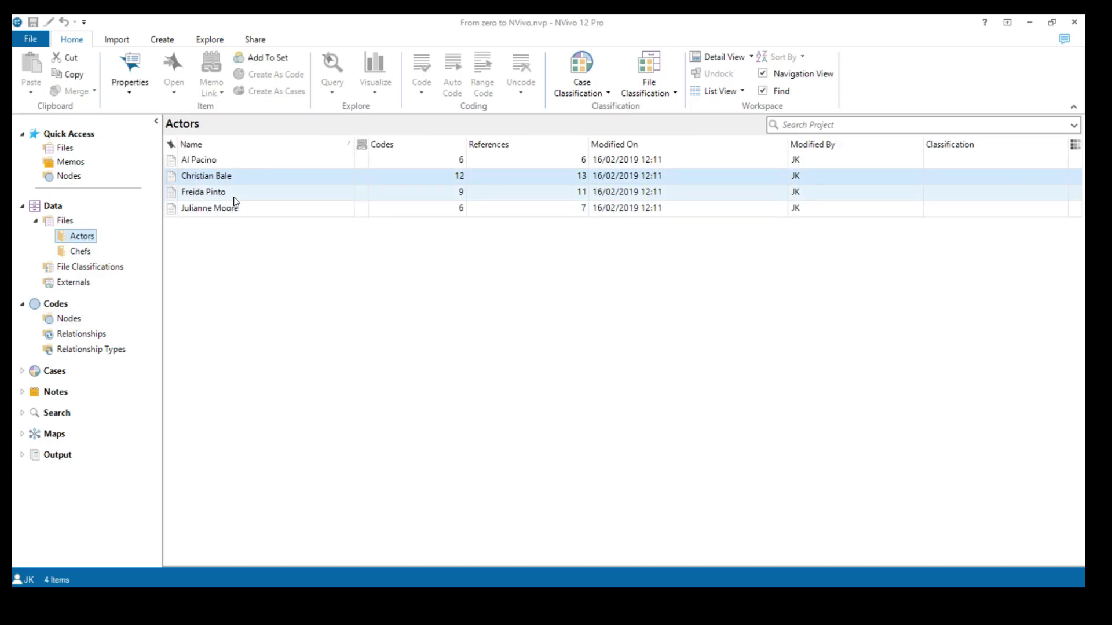
- Open the Christian Bale interview from the Actors list and scroll through its first questions and answers
double_click(219, 181)
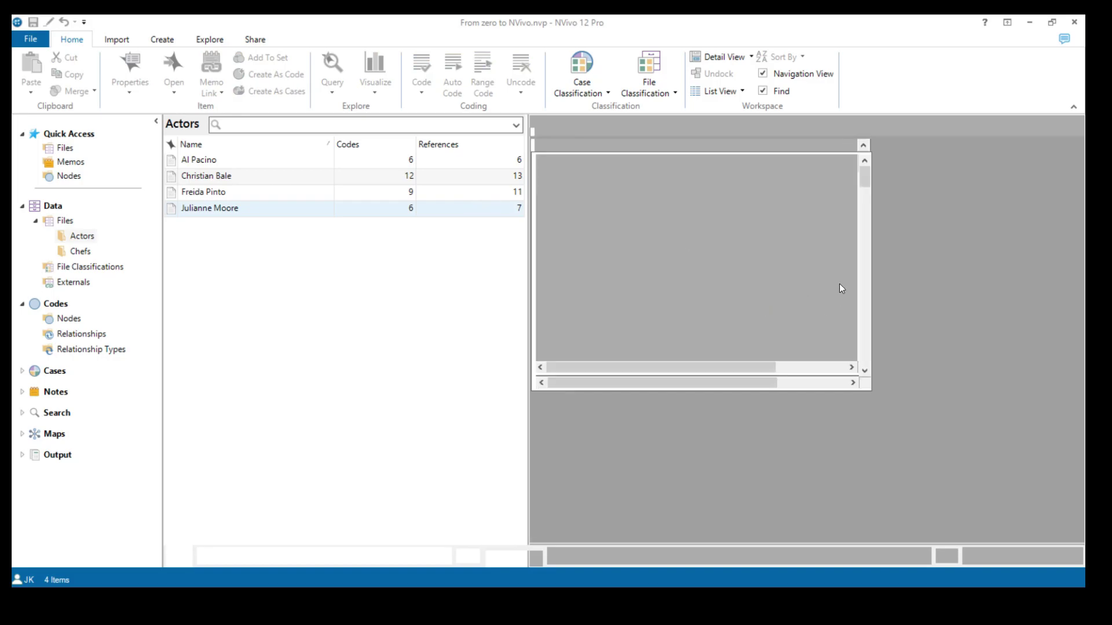
scroll(989, 266, "down", 3)
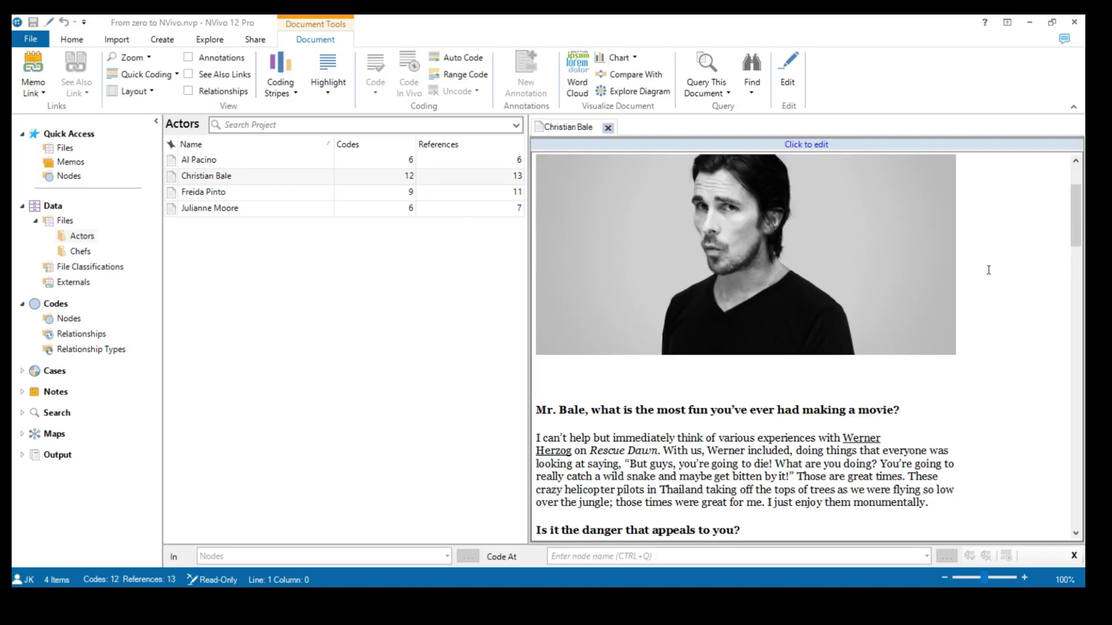
scroll(1002, 235, "down", 4)
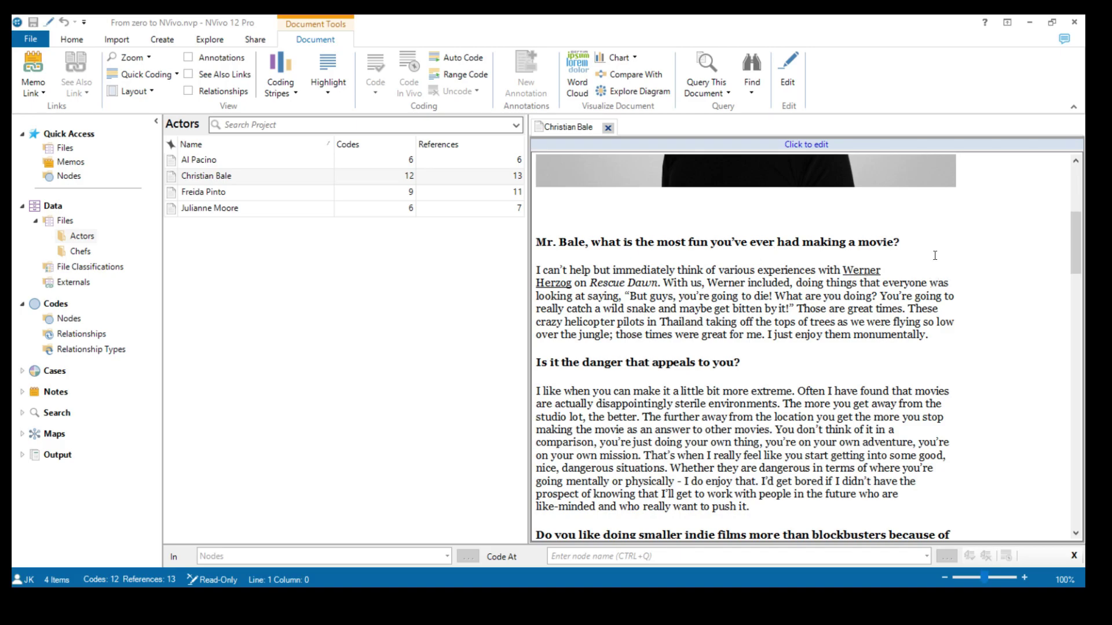
scroll(896, 278, "down", 4)
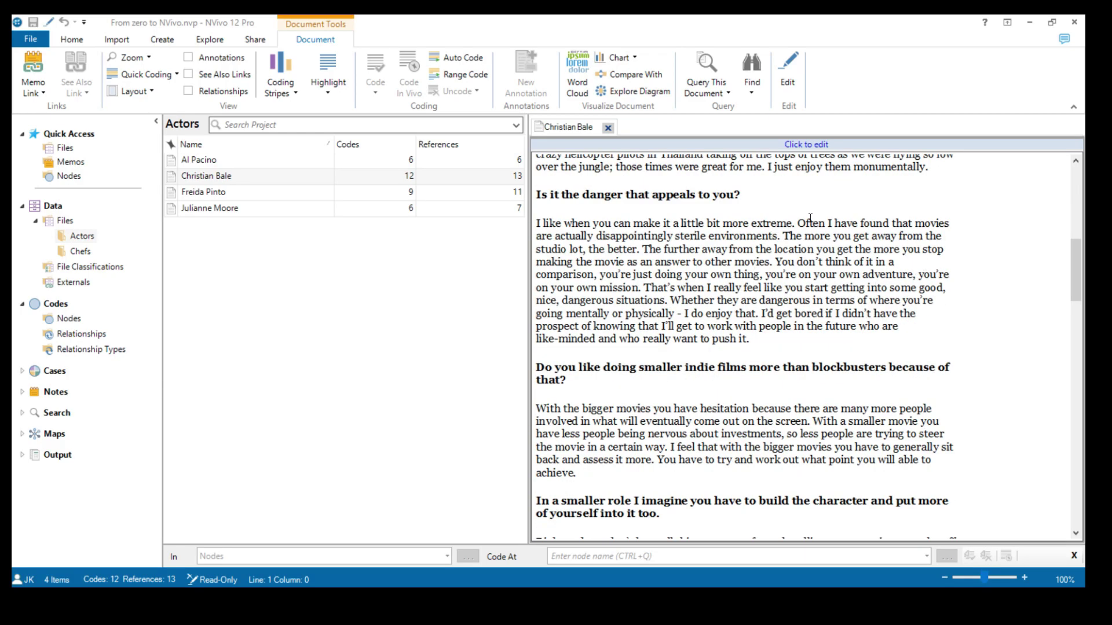
scroll(901, 246, "up", 1)
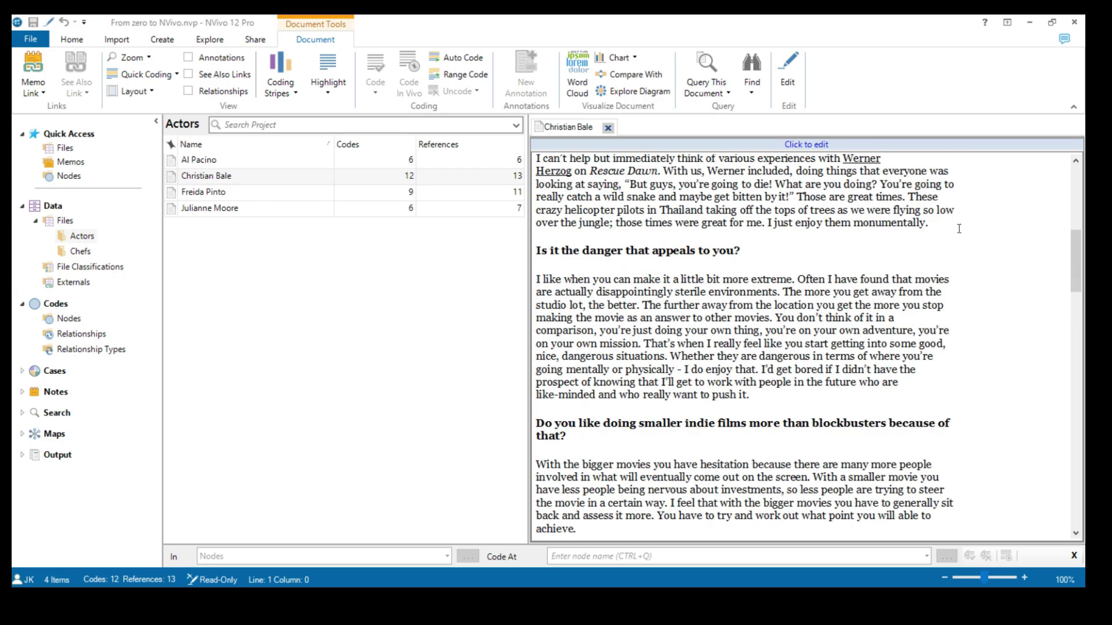
scroll(960, 229, "up", 2)
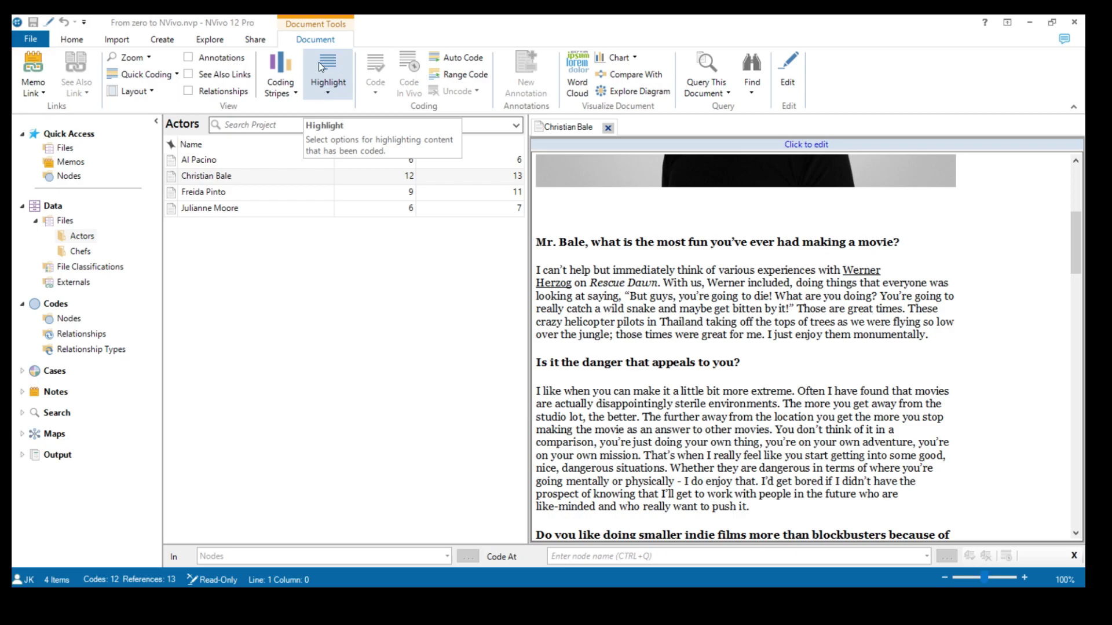
- Turn on All Coding highlighting and scroll through the highlighted coded passages
left_click(328, 95)
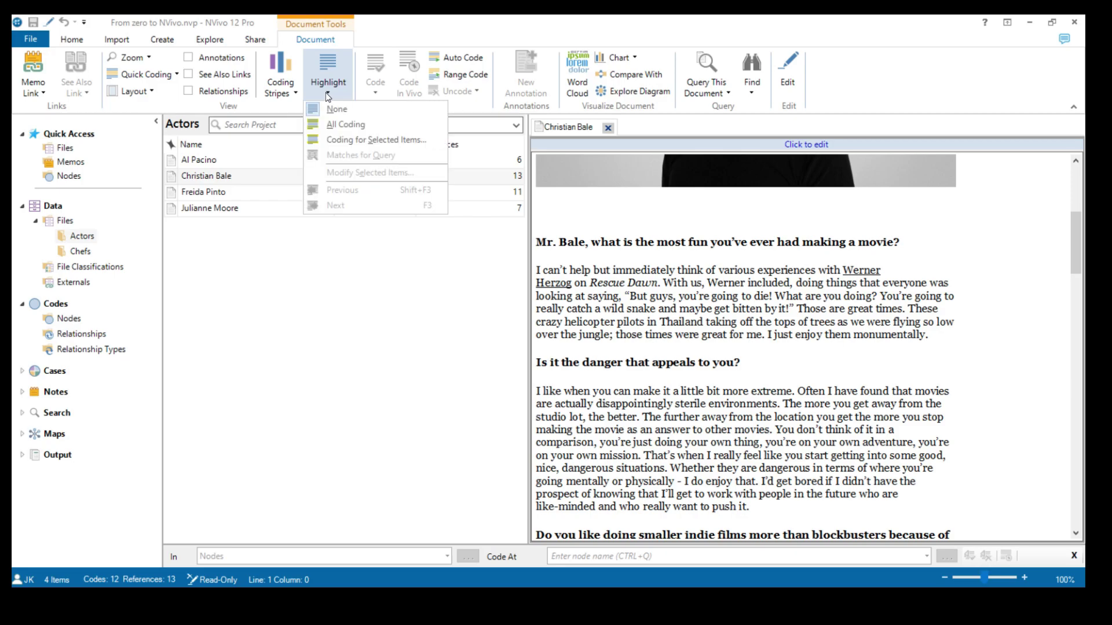
left_click(338, 125)
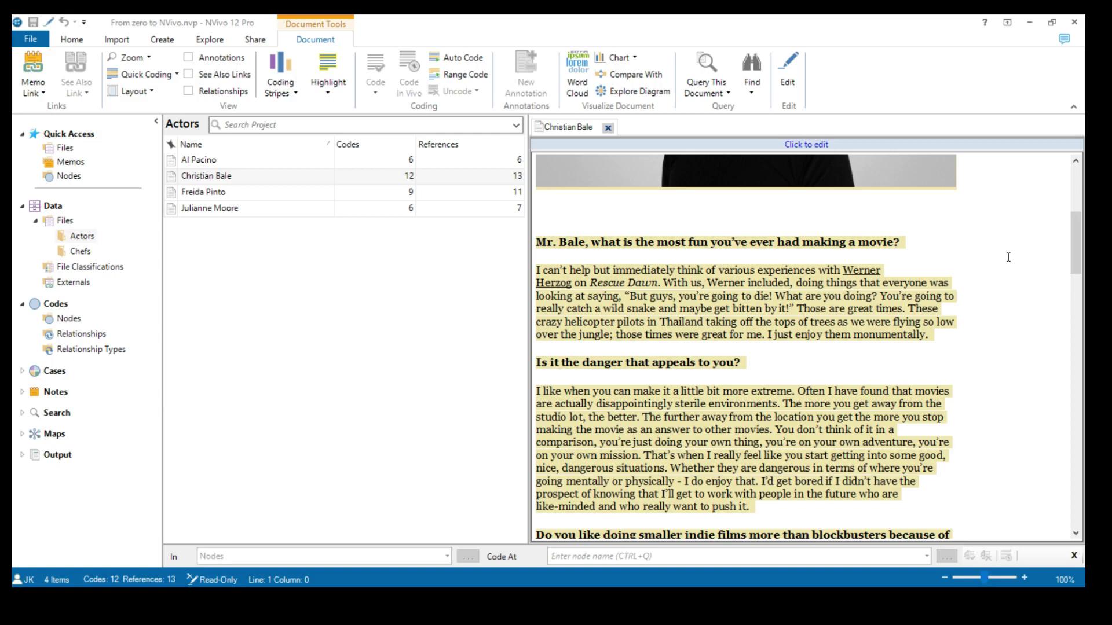
scroll(1008, 257, "down", 15)
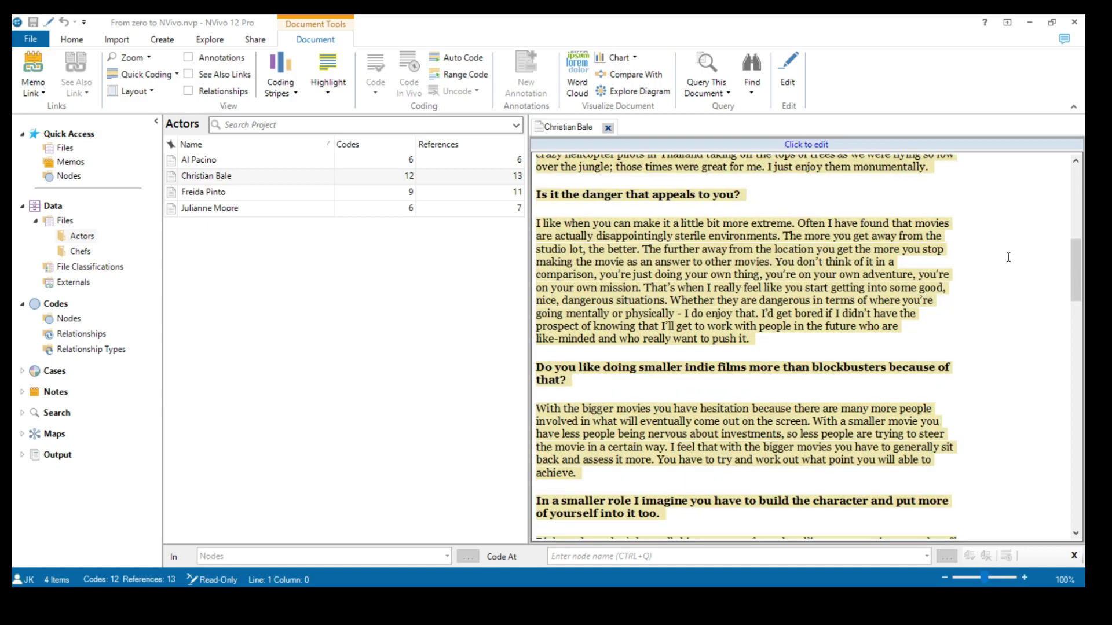
scroll(1008, 257, "down", 5)
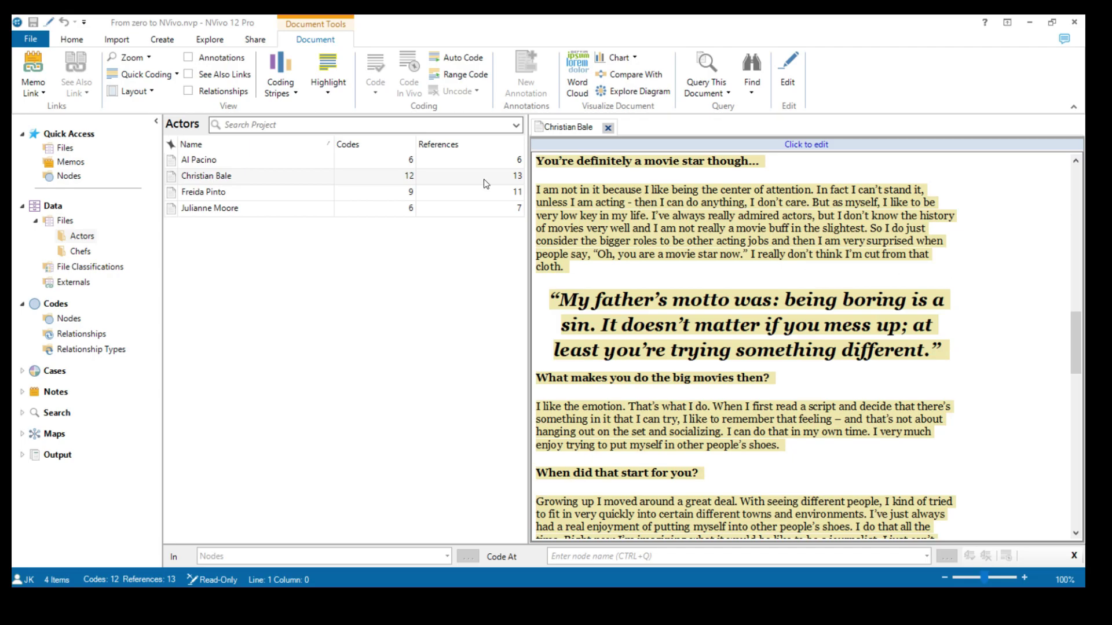
- Pick CHALLENGES, childhood, FACILITATORS and CHALLENGES' child codes, being overwhelmed through taking risks, for highlighting
left_click(335, 93)
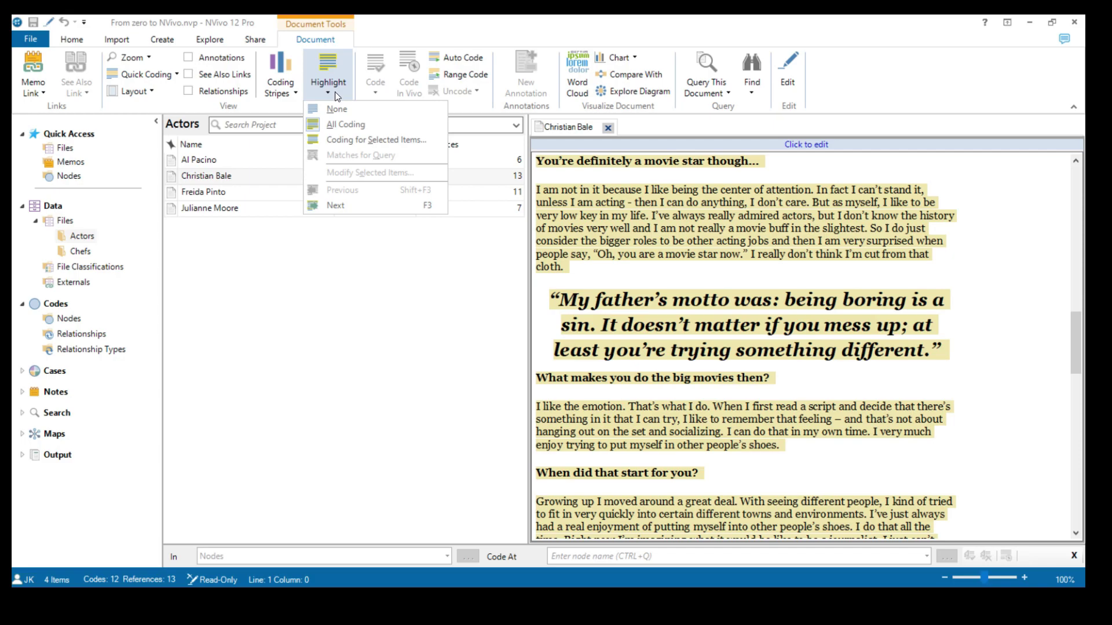
left_click(339, 141)
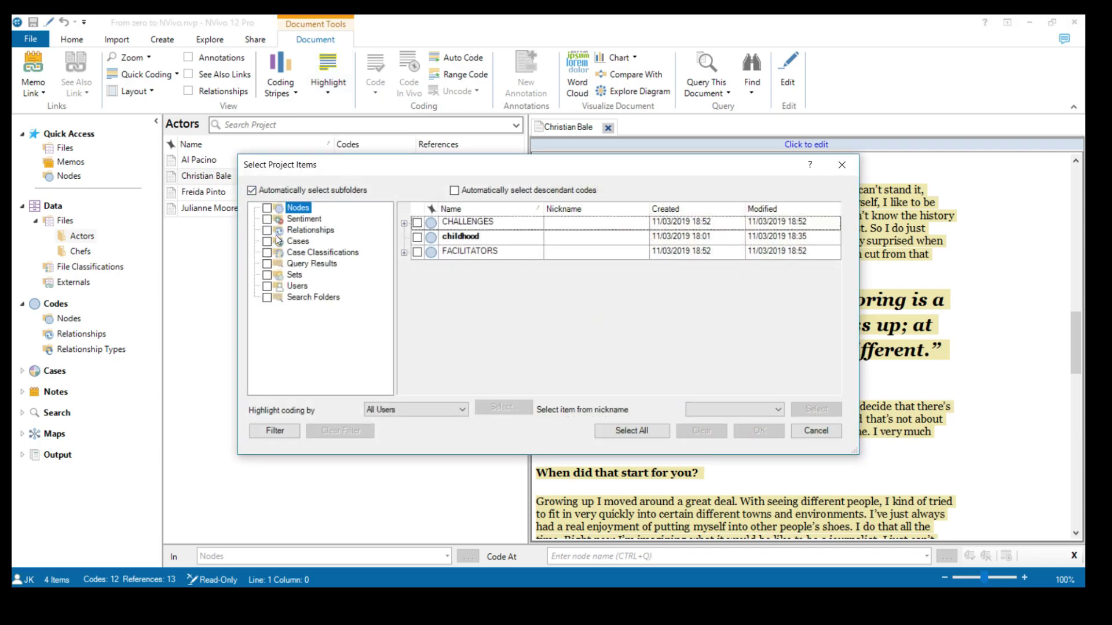
left_click(417, 252)
left_click(417, 237)
left_click(417, 223)
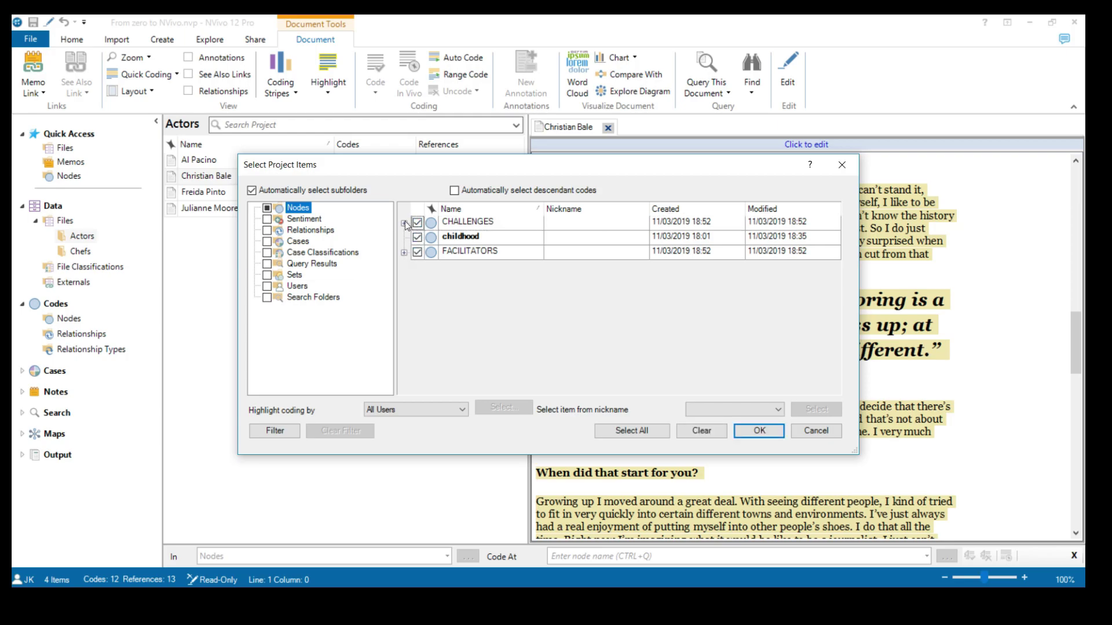
left_click(404, 223)
left_click(431, 241)
left_click(431, 257)
left_click(430, 270)
left_click(430, 285)
left_click(430, 300)
left_click(430, 314)
left_click(430, 329)
left_click(430, 344)
- Also tick every FACILITATORS child code, from being yourself through support from the family
left_click(404, 378)
scroll(432, 359, "down", 3)
left_click(431, 241)
left_click(431, 256)
left_click(430, 270)
left_click(430, 284)
left_click(430, 300)
left_click(431, 315)
left_click(430, 329)
left_click(430, 344)
left_click(430, 359)
left_click(430, 373)
left_click(431, 388)
- Apply highlighting for the selected codes and scroll through the highlighted answers
scroll(496, 313, "down", 3)
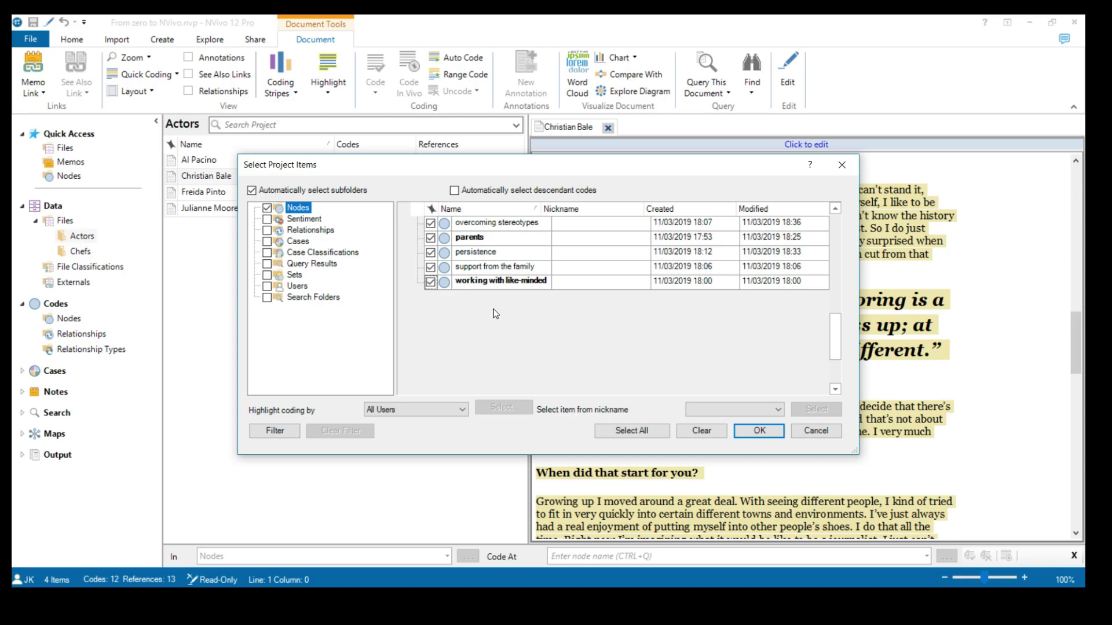
scroll(555, 268, "up", 3)
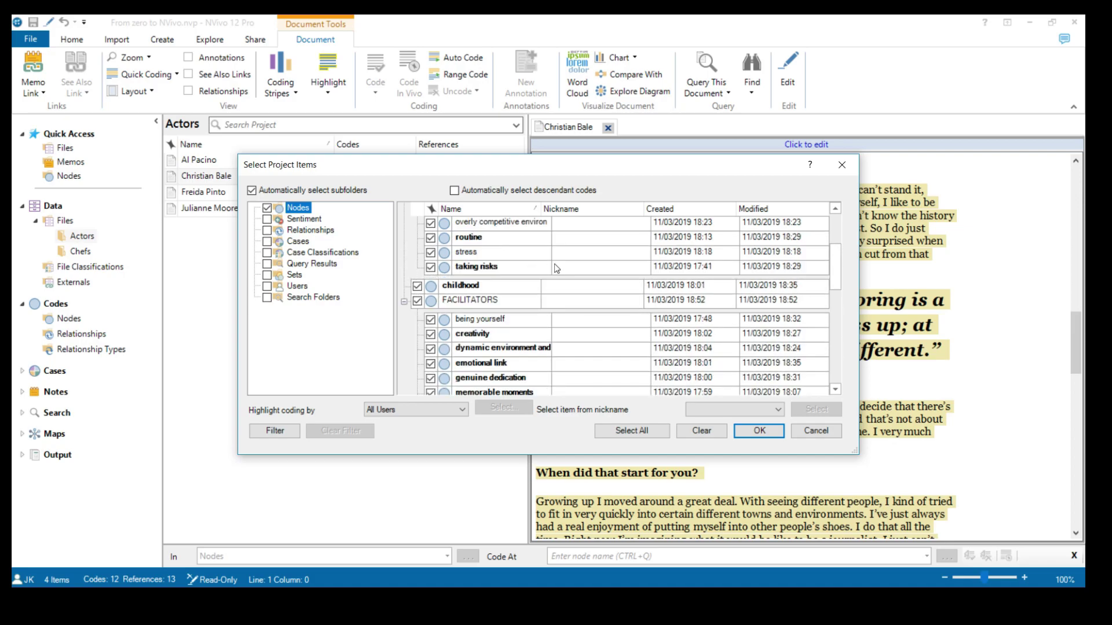
scroll(508, 250, "up", 3)
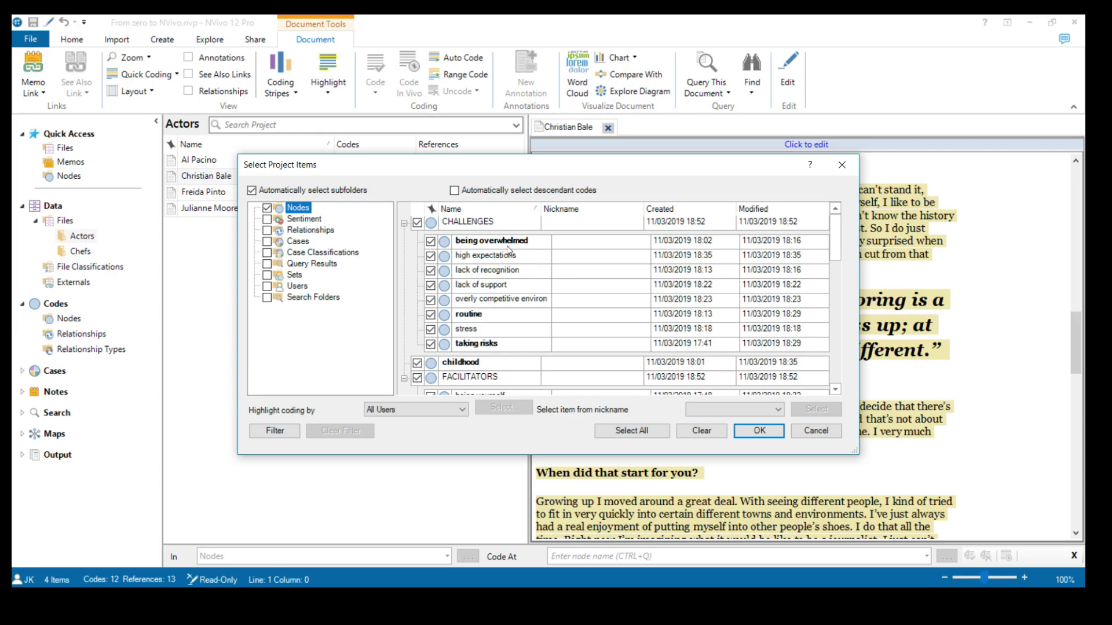
left_click(758, 431)
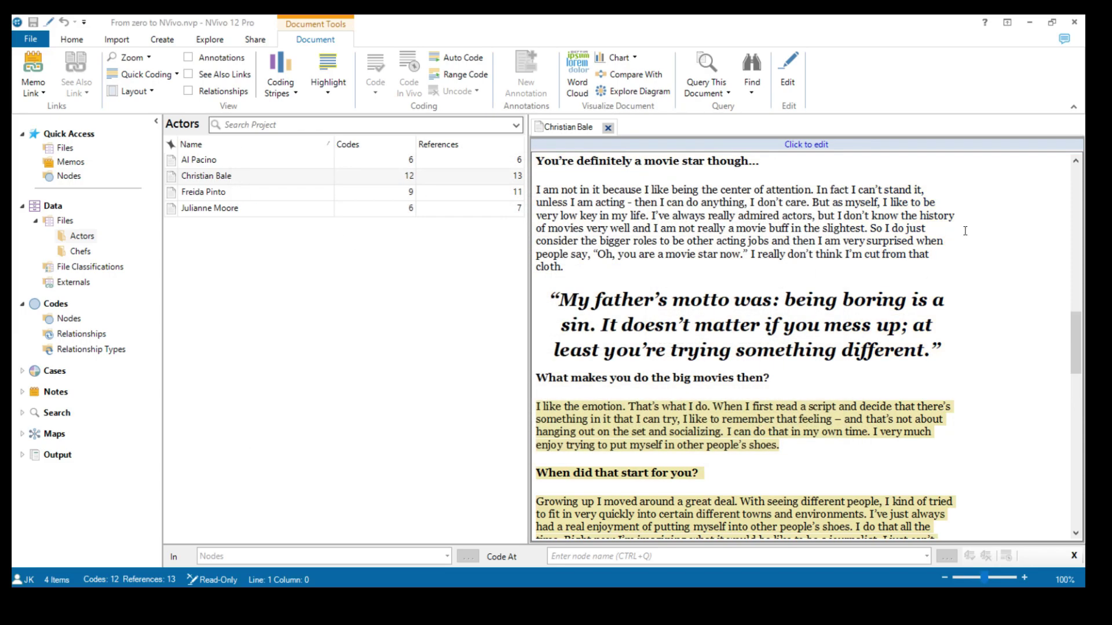
scroll(964, 231, "down", 8)
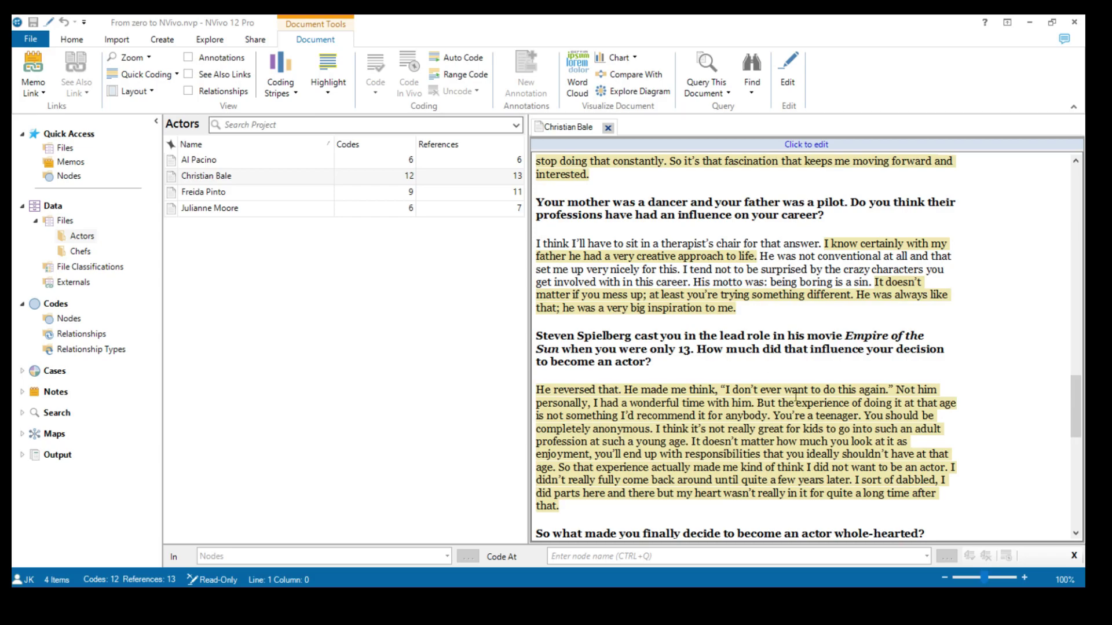
scroll(980, 403, "down", 3)
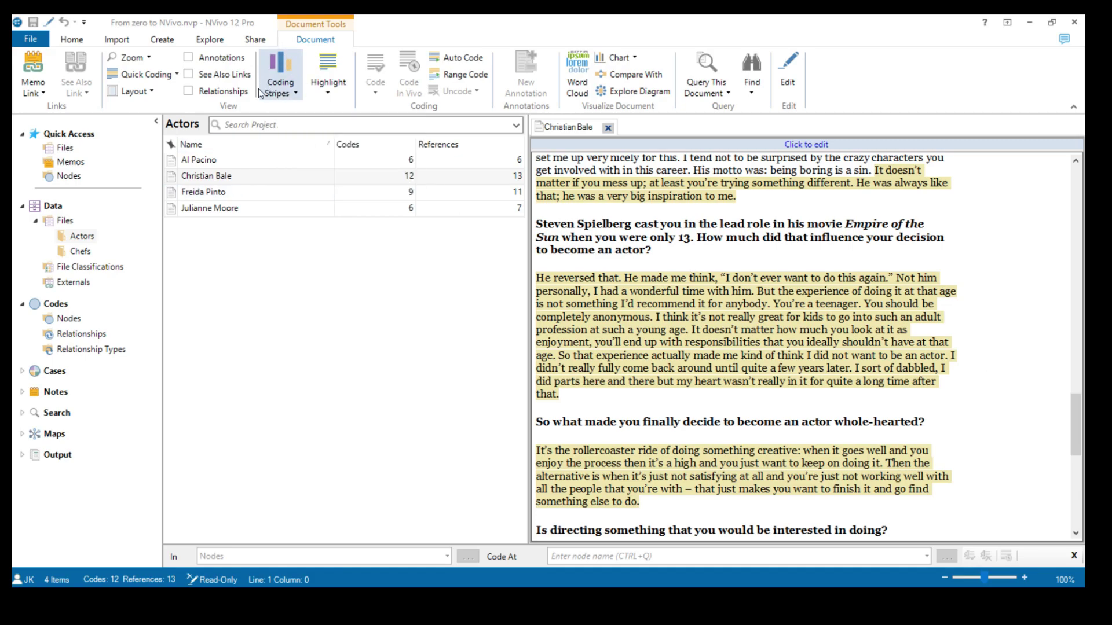
- Show All Coding stripes beside the interview and check stripe names such as taking risks
left_click(296, 96)
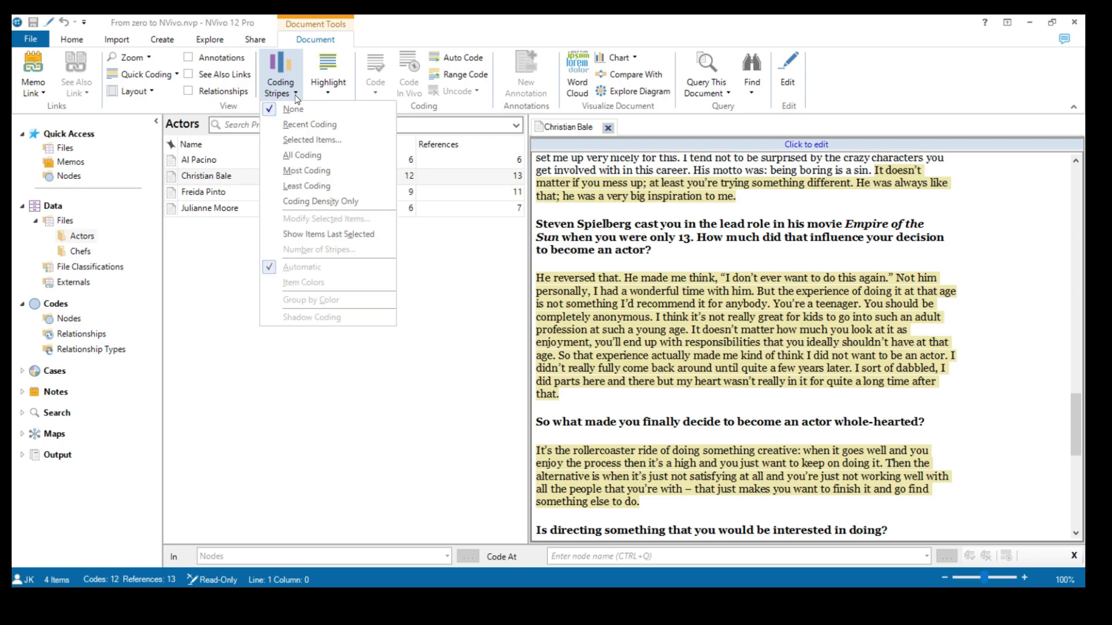
left_click(298, 156)
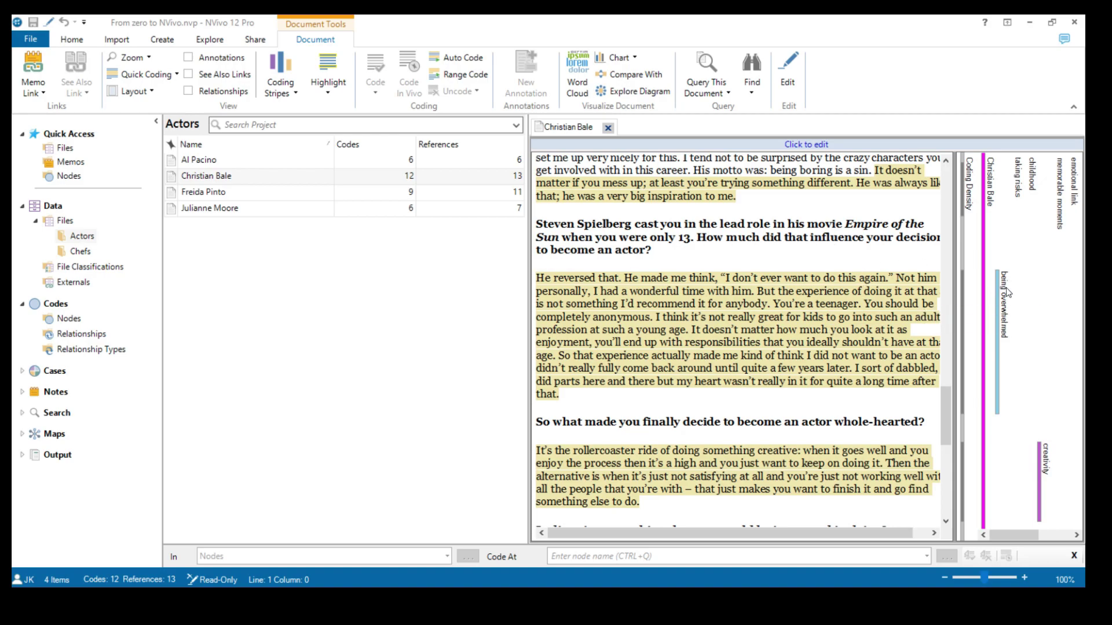
scroll(821, 333, "down", 1)
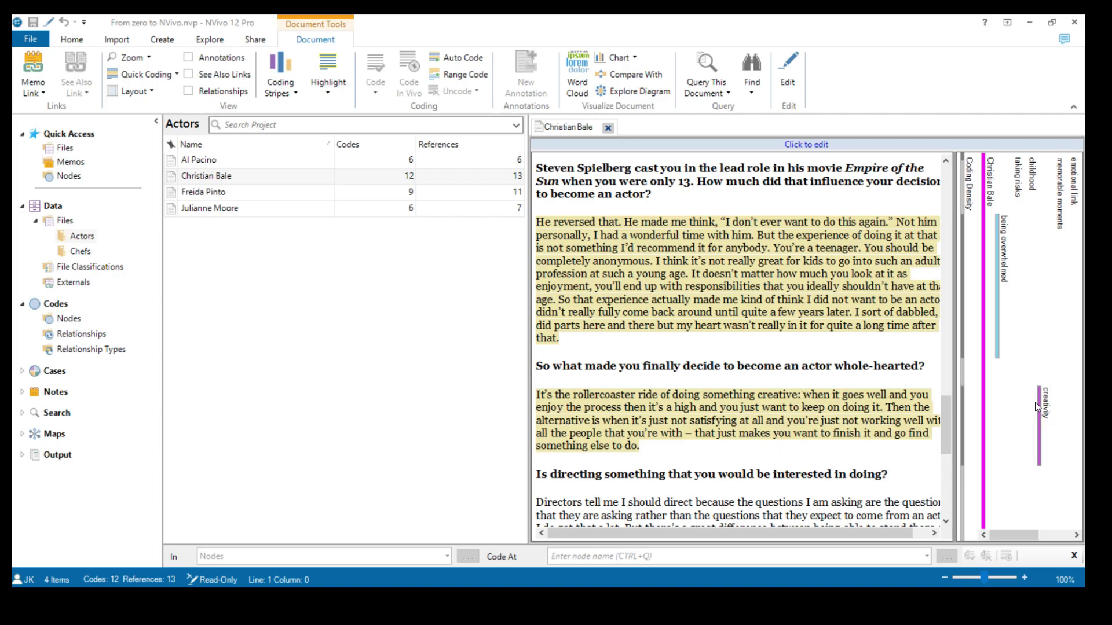
mouse_move(964, 223)
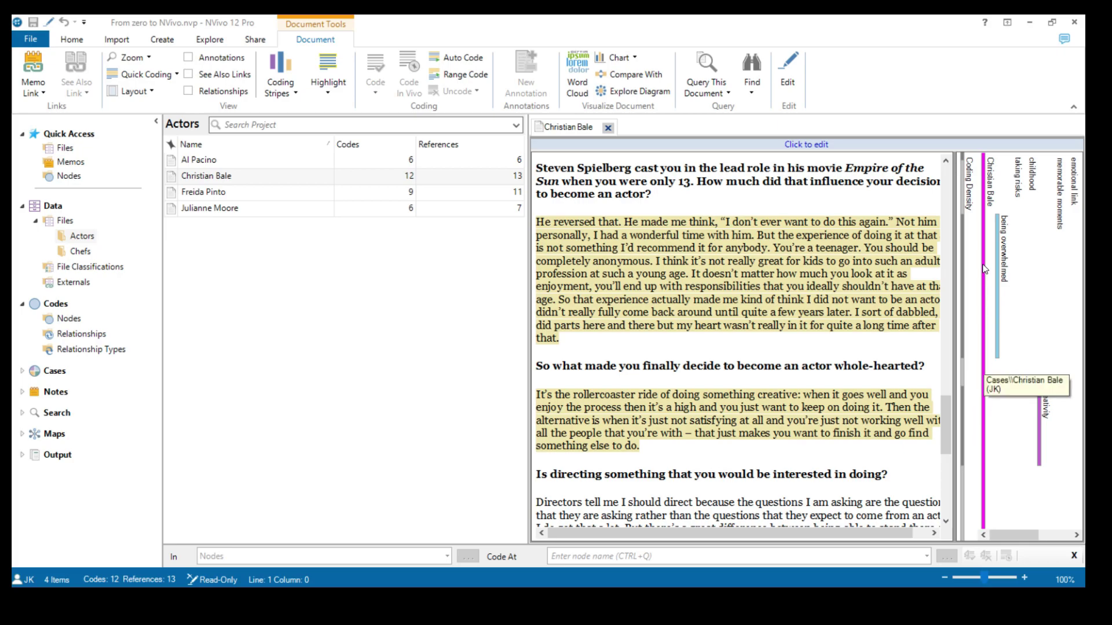
mouse_move(983, 199)
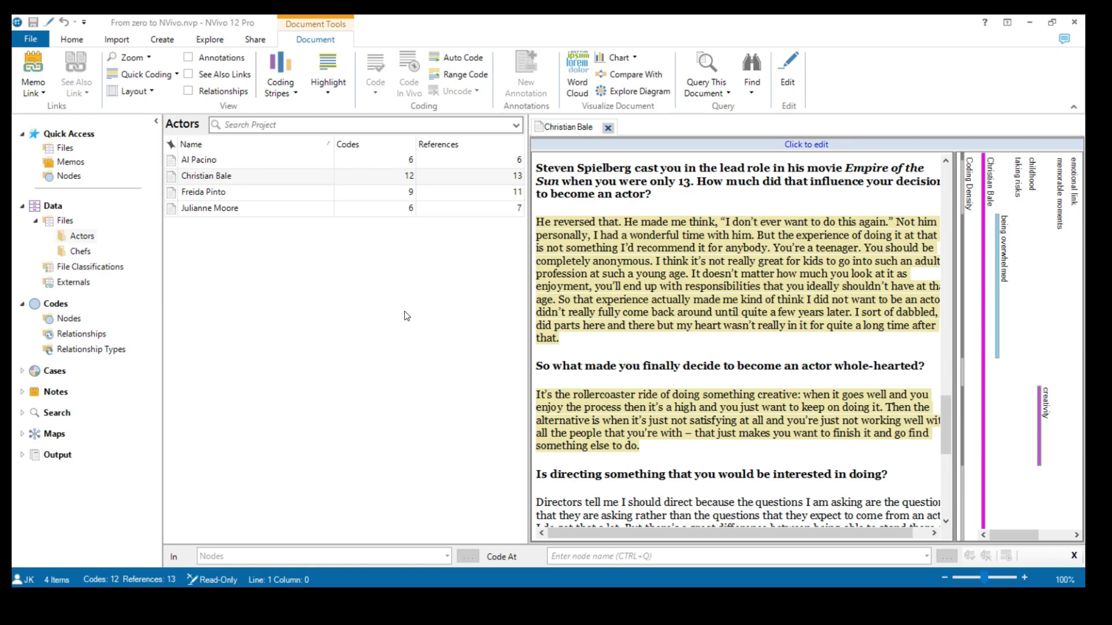
- Open the taking risks node from the Nodes list to view its coded references
left_click(71, 325)
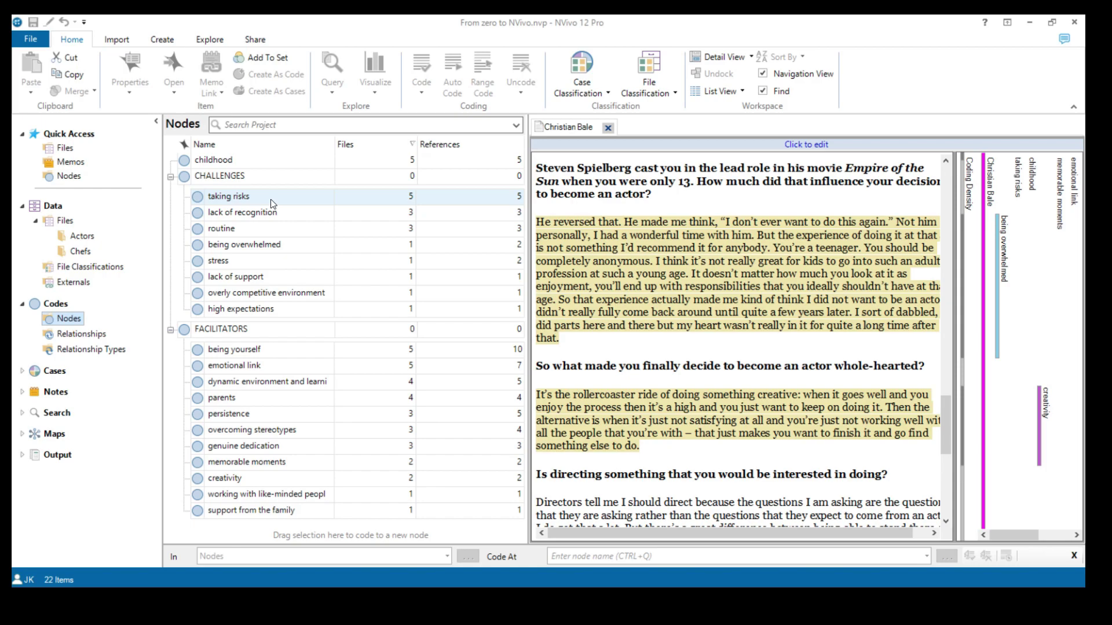
right_click(272, 200)
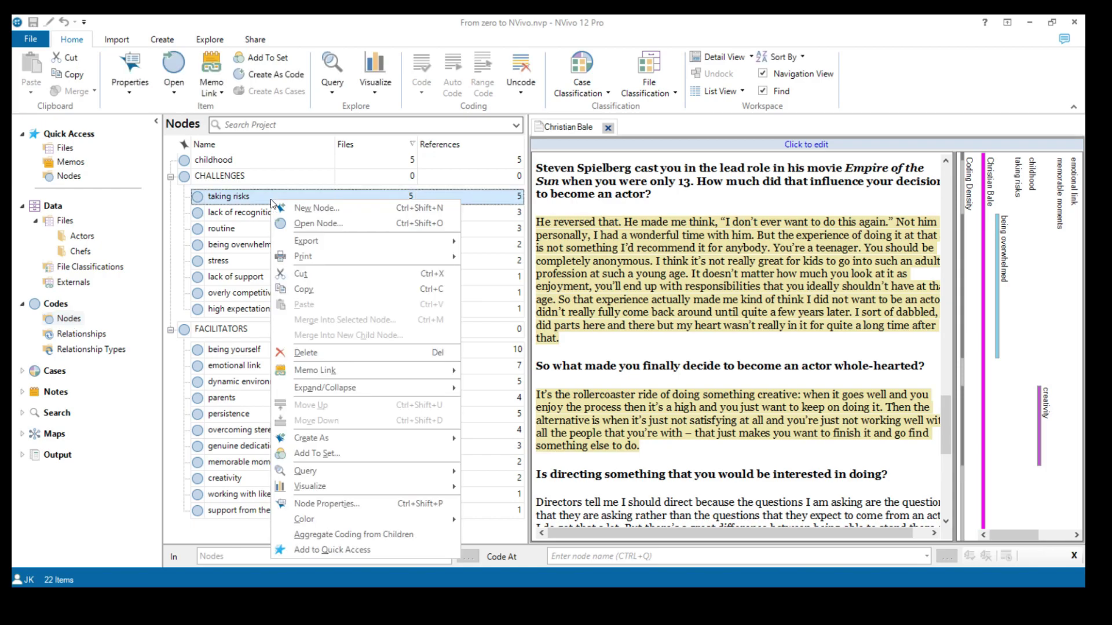
left_click(313, 223)
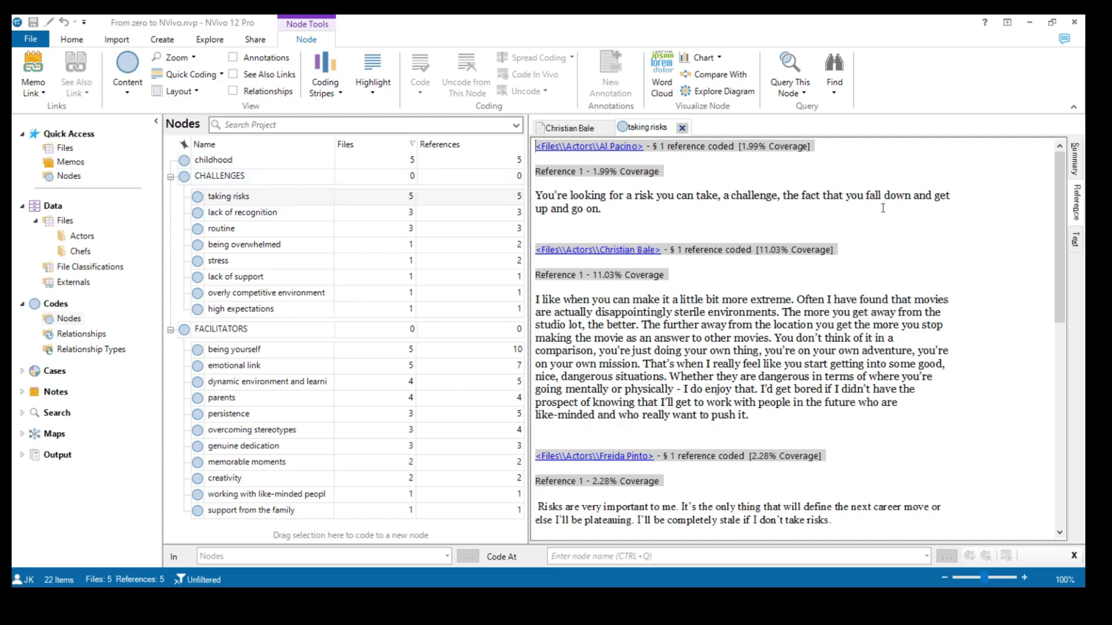
- Jump from the taking risks references to the coded passage in Christian Bale's interview
scroll(926, 239, "down", 3)
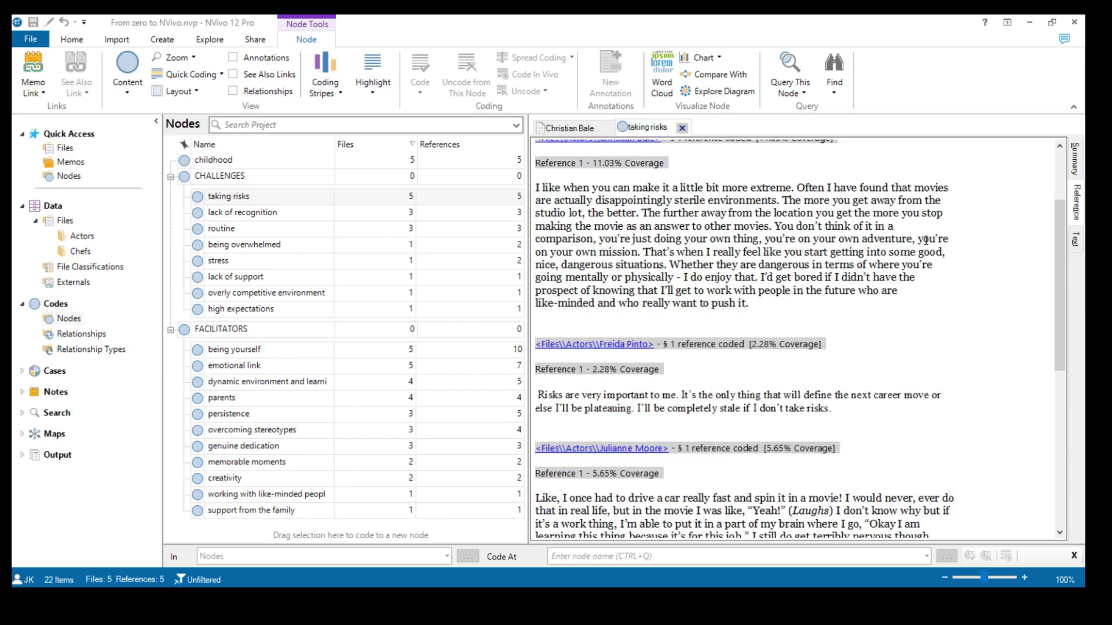
scroll(926, 239, "up", 3)
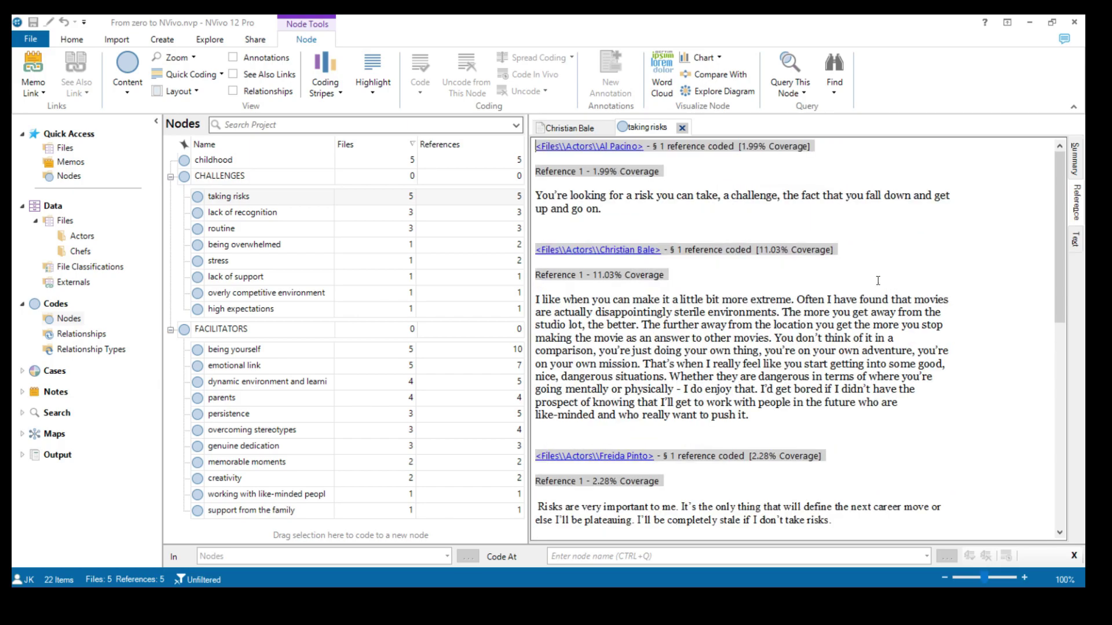
left_click(618, 252)
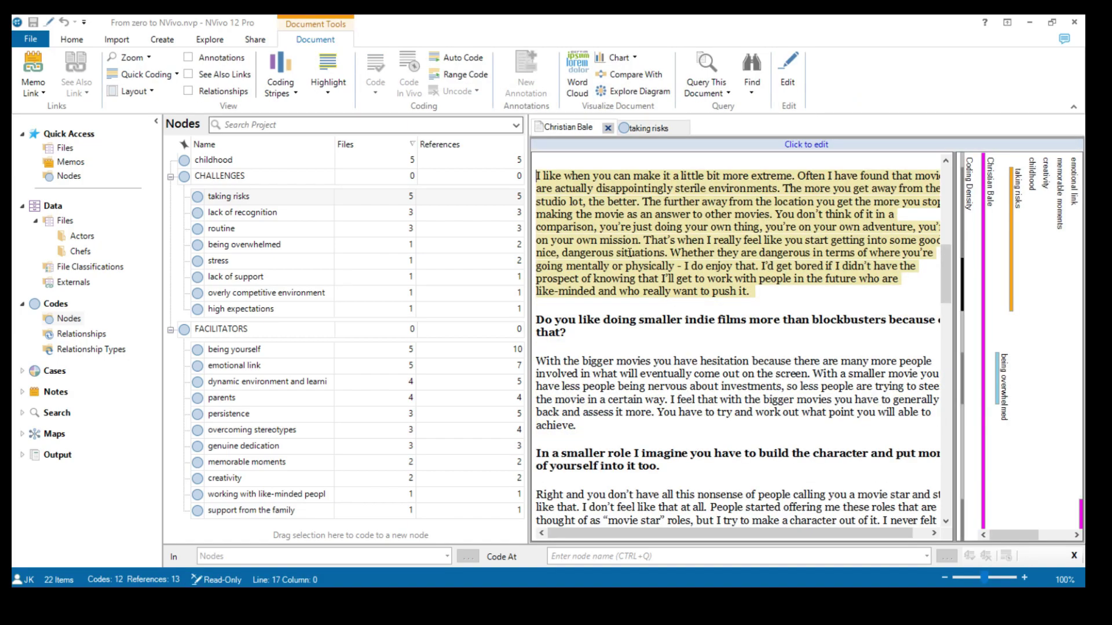
scroll(737, 255, "up", 1)
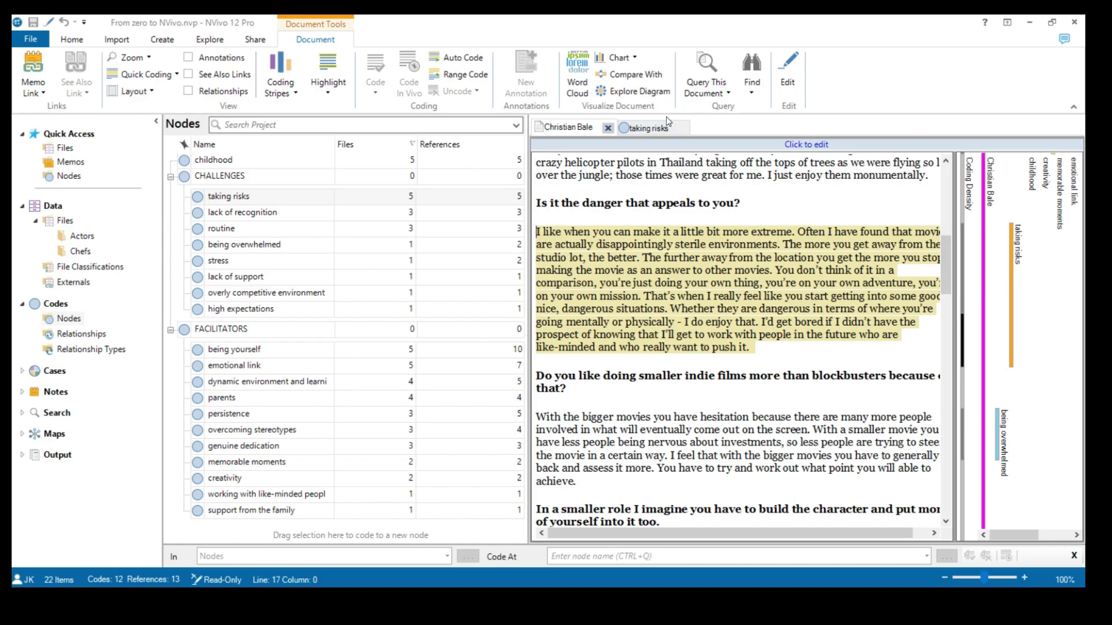
- Return to the taking risks references and view the Summary of coverage across five files
left_click(652, 130)
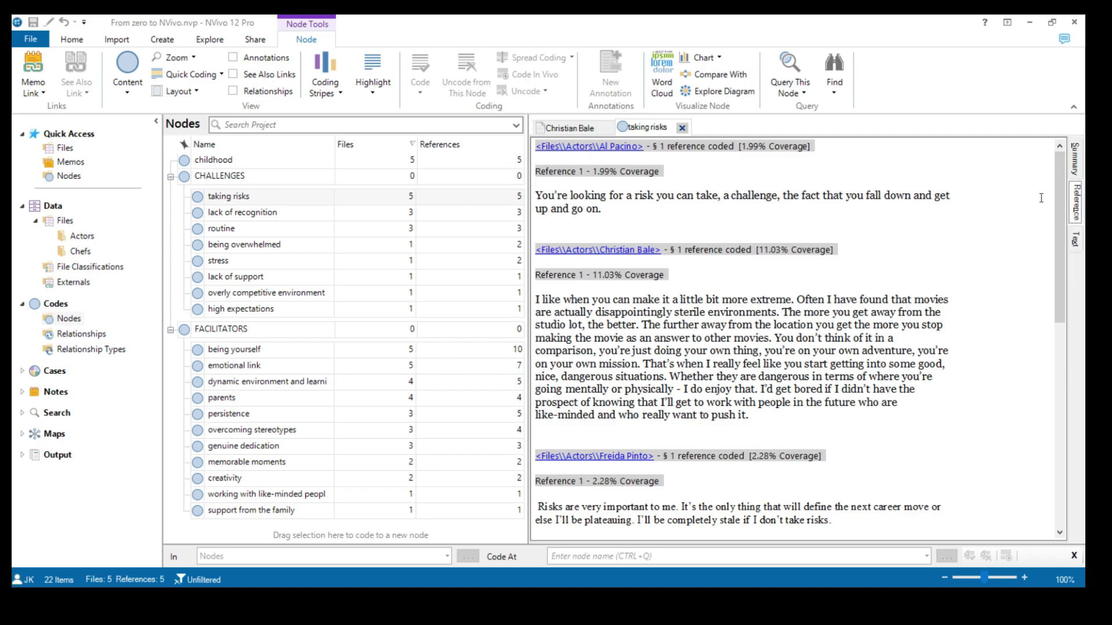
scroll(718, 177, "down", 1)
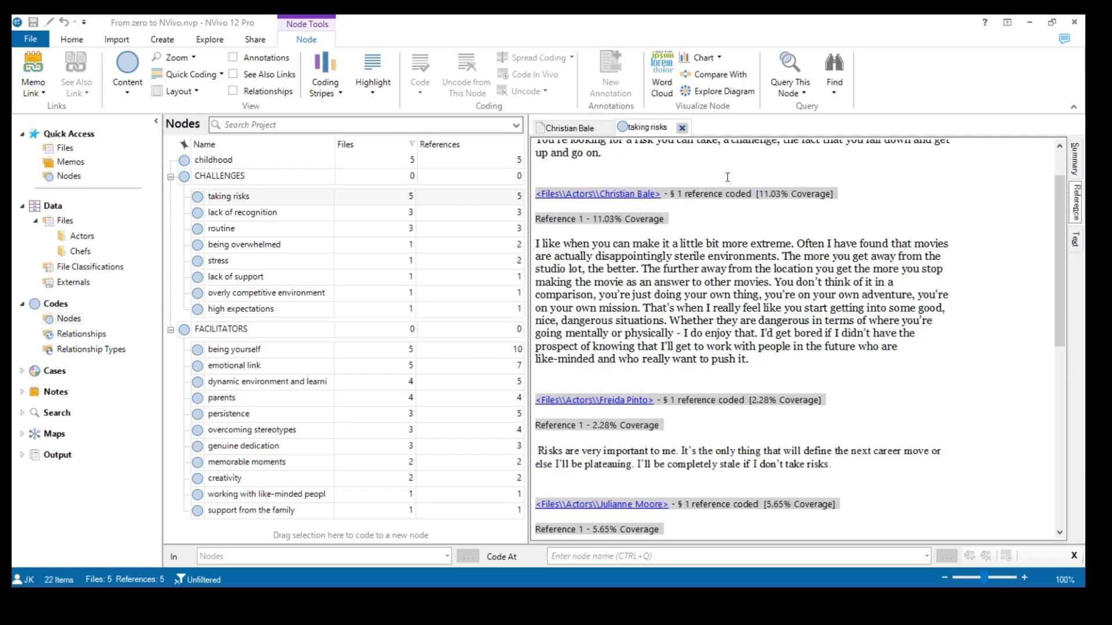
scroll(727, 176, "down", 6)
scroll(784, 212, "up", 6)
scroll(841, 216, "up", 1)
left_click(1076, 167)
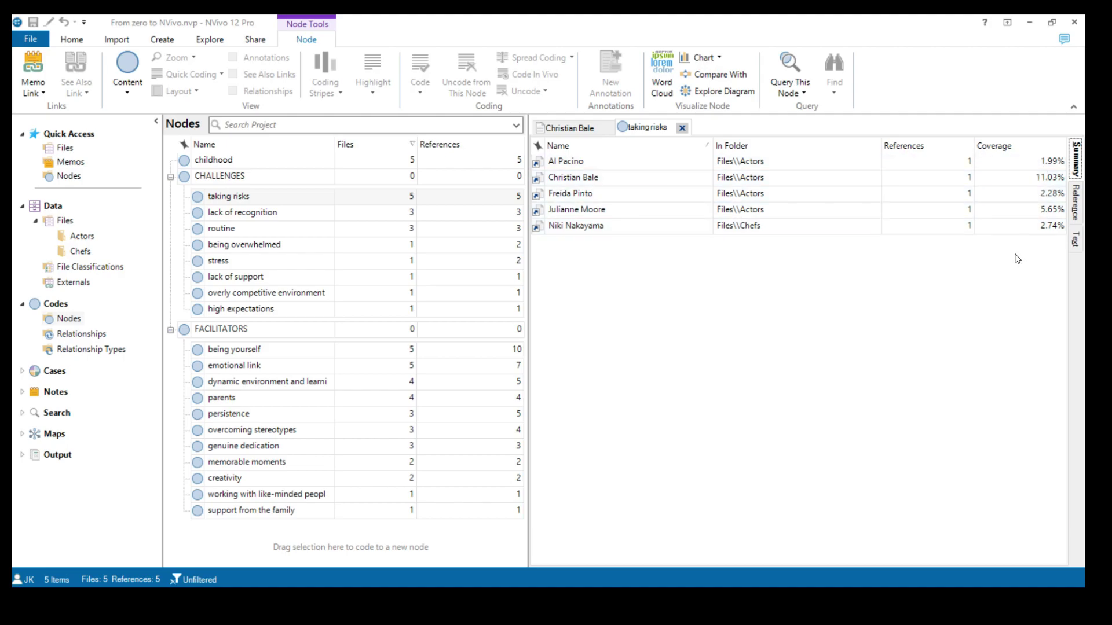
- Switch taking risks to the thumbnail Text view and bring up Christian Bale's and Freida Pinto's references
left_click(1075, 242)
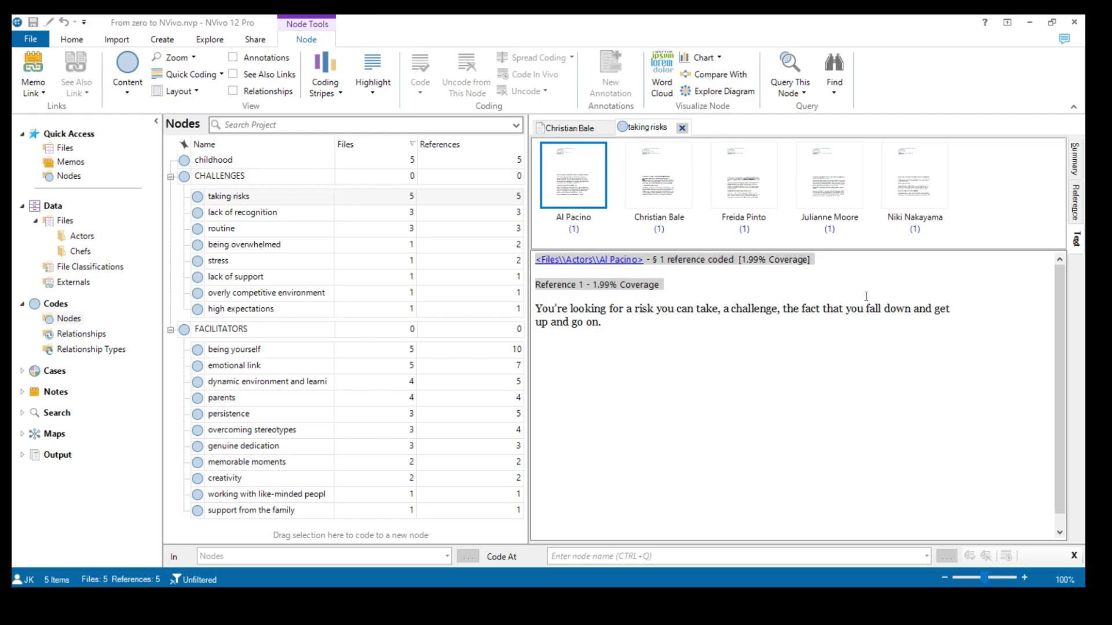
left_click(653, 194)
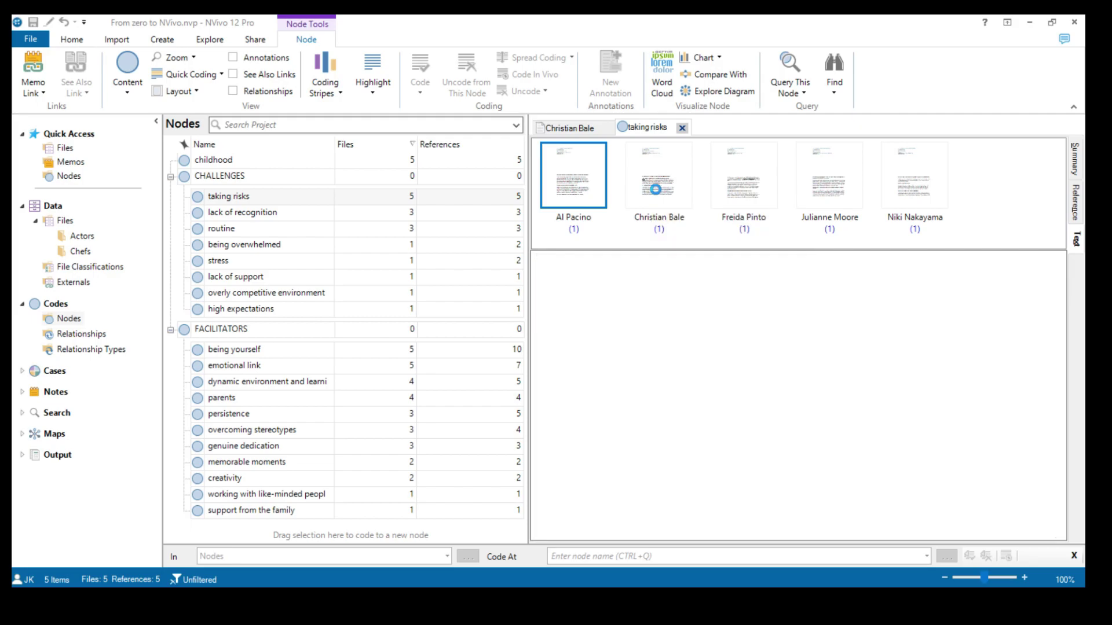
left_click(744, 194)
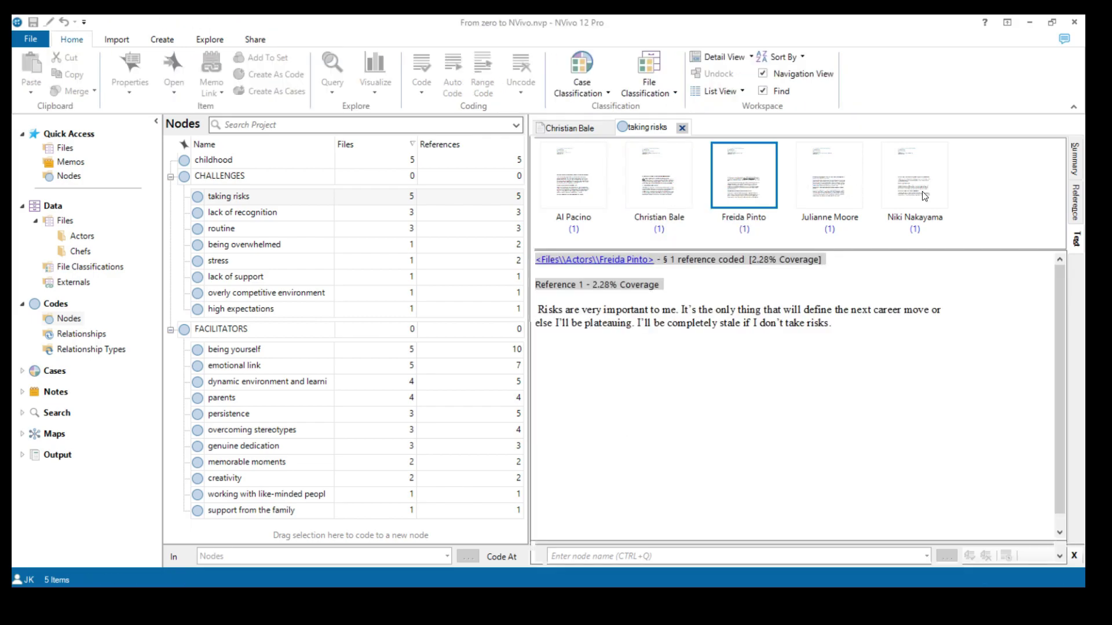
left_click(649, 132)
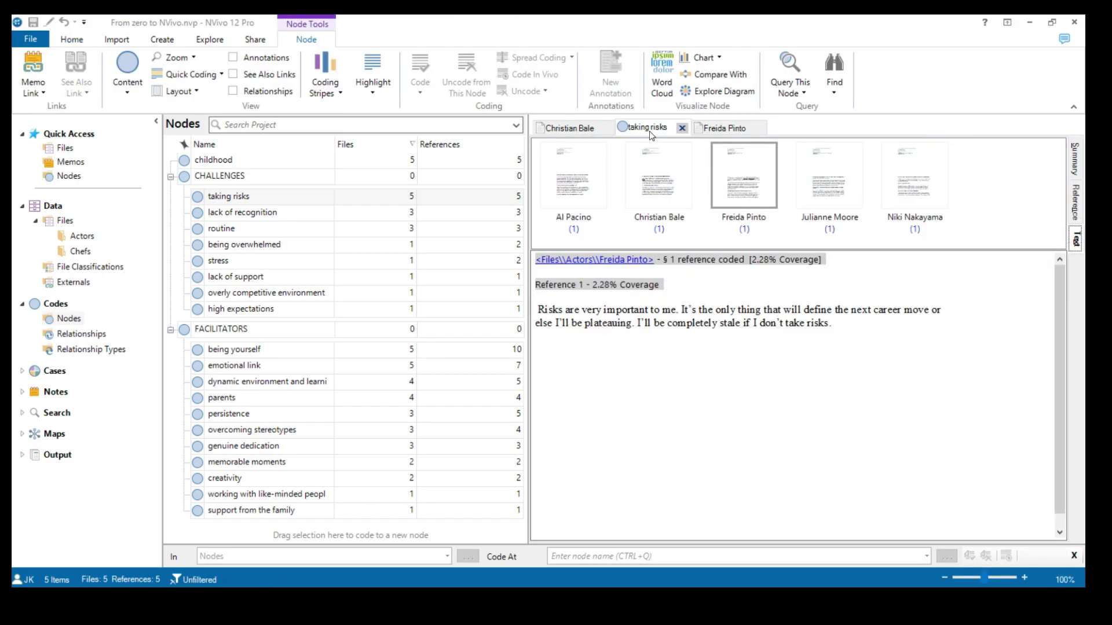